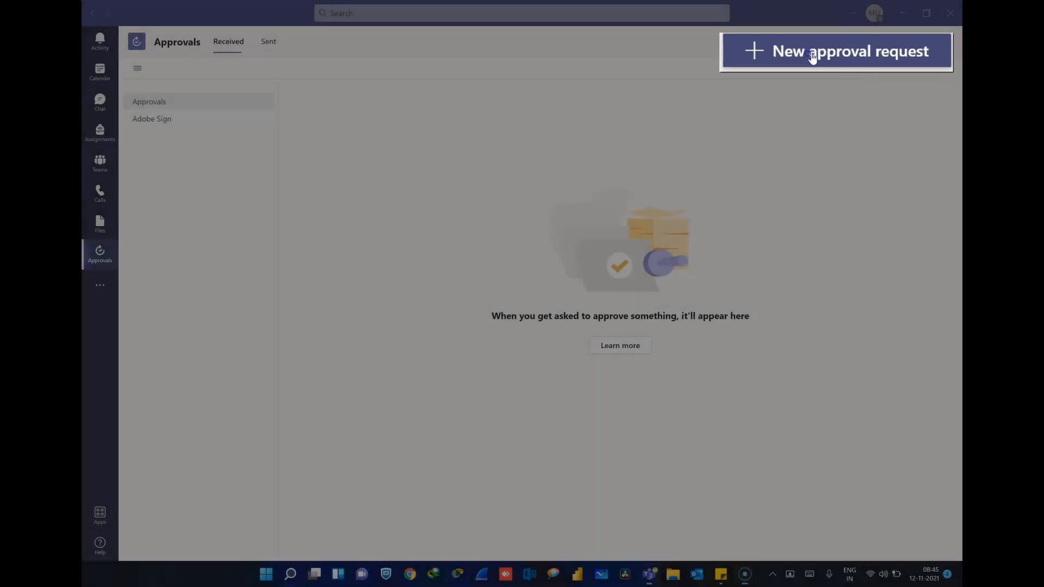
Step: Create a new approval request of type Basic and name it 'Overseas travel'
{"action": "left_click", "coordinate": [867, 48]}
{"action": "left_click", "coordinate": [462, 223]}
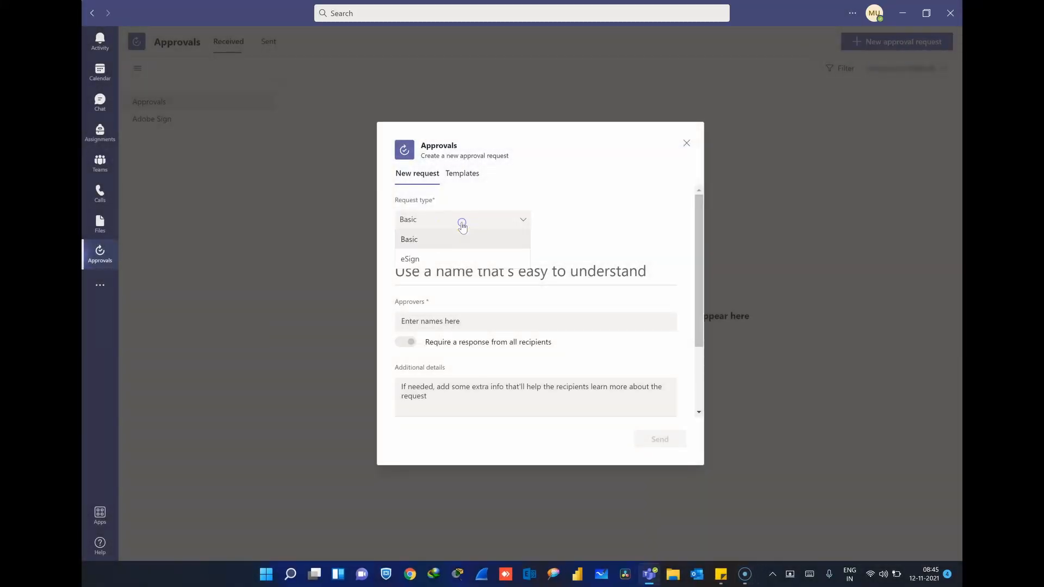
{"action": "left_click", "coordinate": [455, 243]}
{"action": "left_click", "coordinate": [426, 271]}
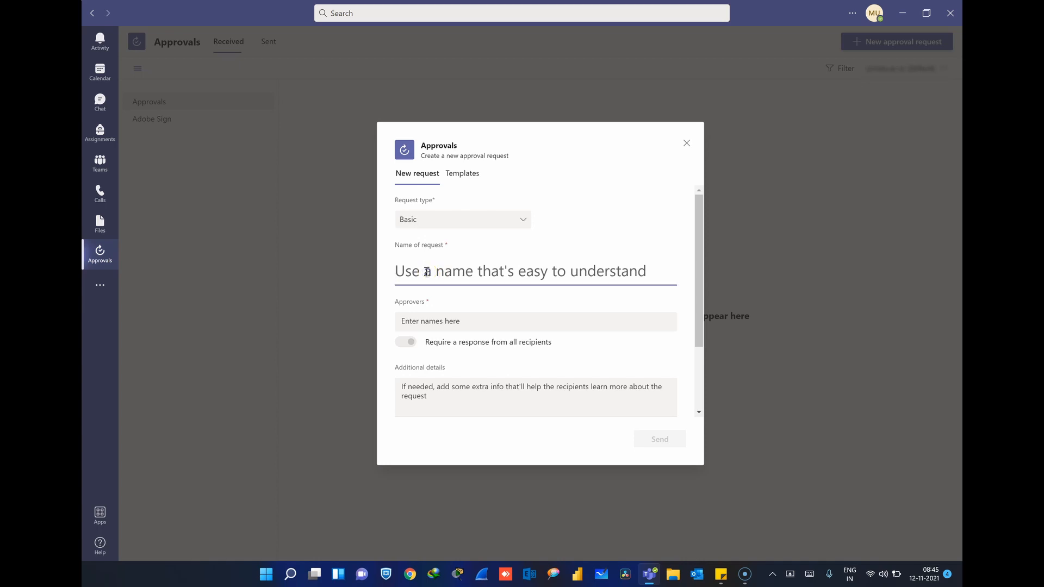
{"action": "type", "text": "Oversea"}
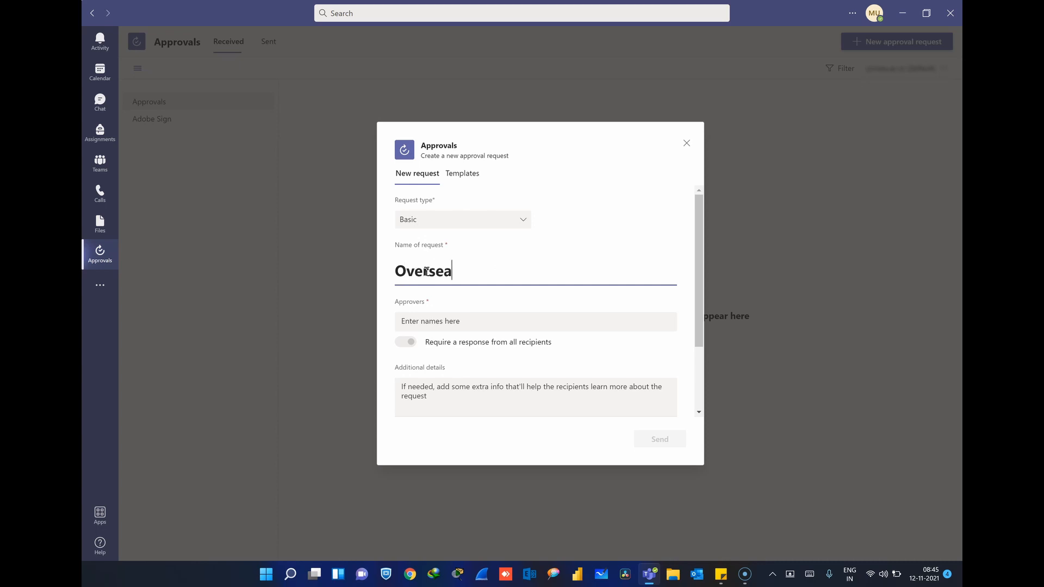
{"action": "type", "text": "s travel"}
{"action": "left_click", "coordinate": [419, 322]}
Step: Add an approver by entering their e-mail address and picking the suggested contact
{"action": "left_click", "coordinate": [418, 322]}
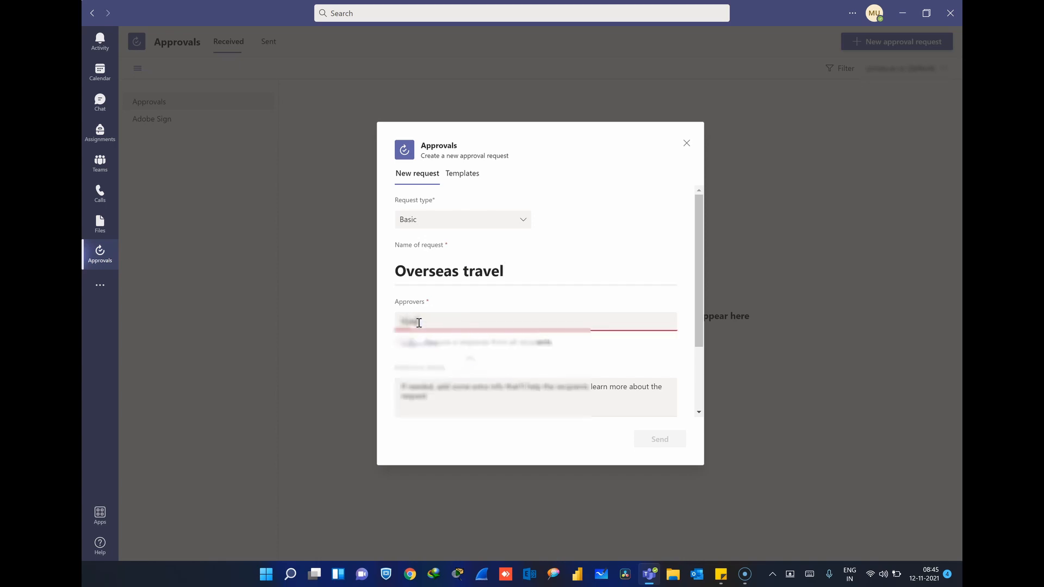
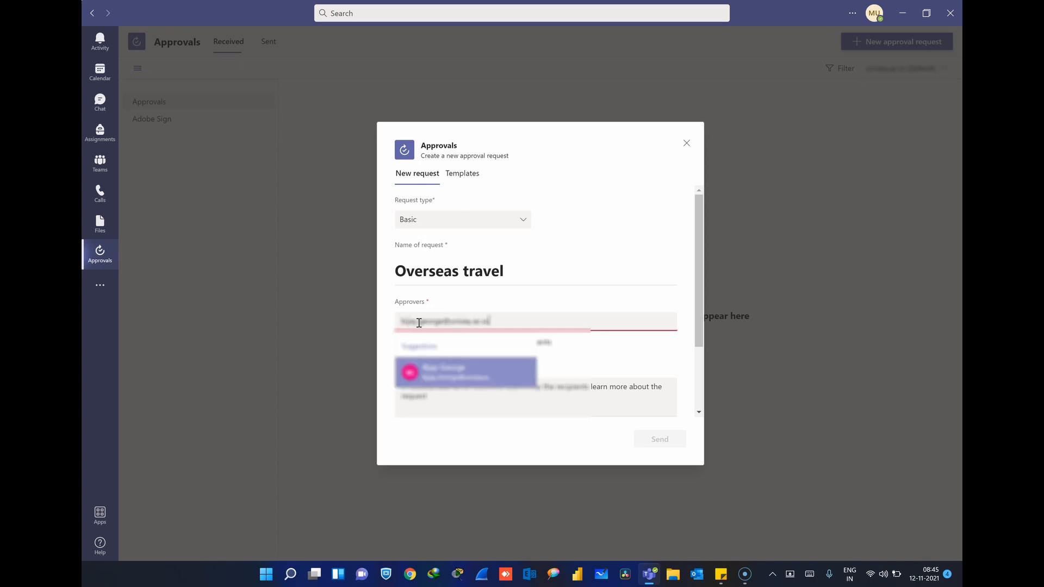
{"action": "left_click", "coordinate": [480, 372]}
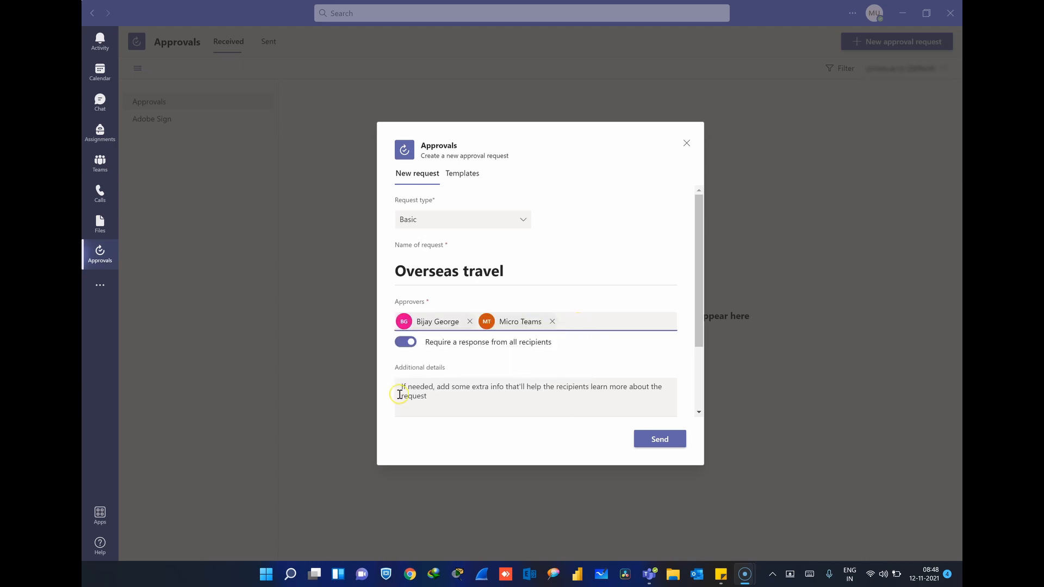
Step: Keep 'Require a response from all recipients' switched on, then go to Additional details
{"action": "left_click", "coordinate": [405, 342]}
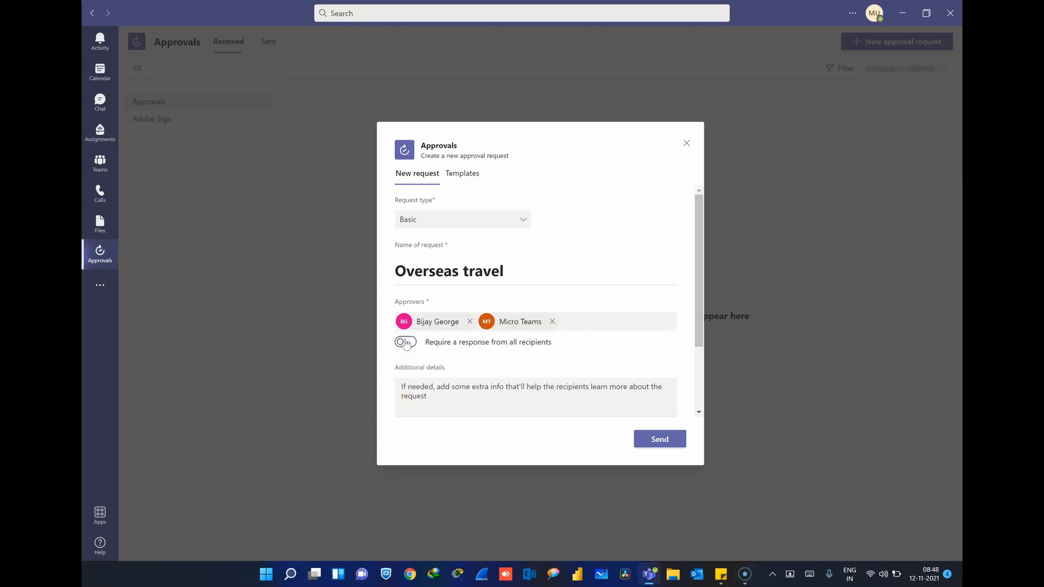
{"action": "left_click", "coordinate": [405, 343]}
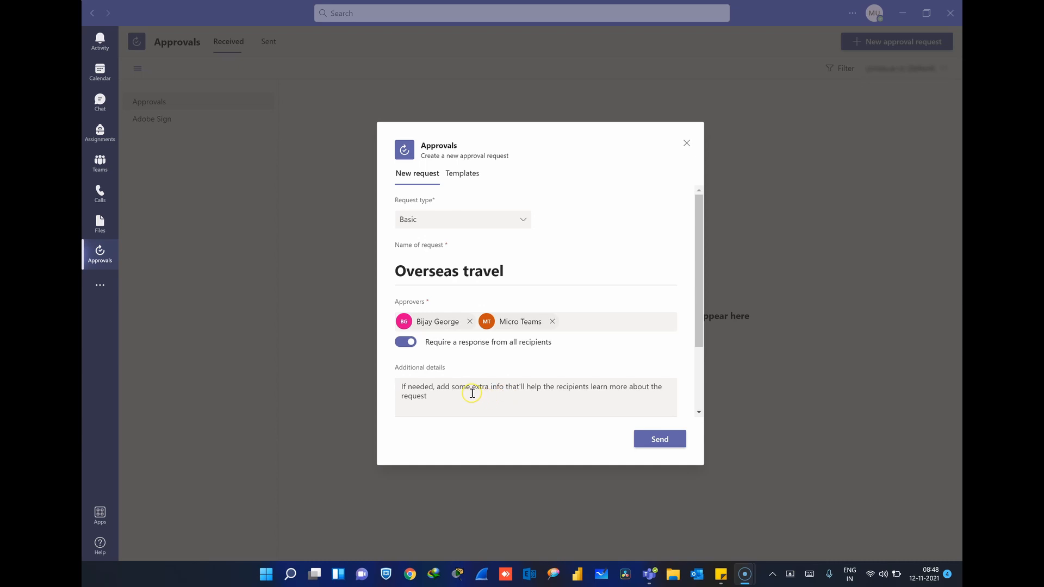
{"action": "left_click", "coordinate": [428, 385]}
{"action": "left_click", "coordinate": [426, 391]}
{"action": "scroll", "coordinate": [446, 381], "scroll_direction": "down", "scroll_amount": 1}
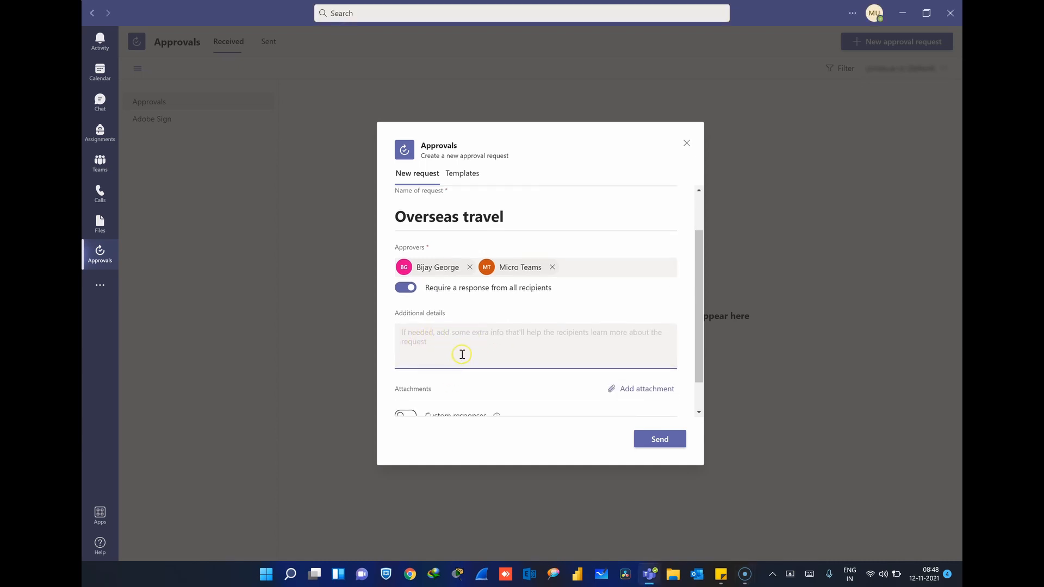
{"action": "scroll", "coordinate": [461, 354], "scroll_direction": "down", "scroll_amount": 1}
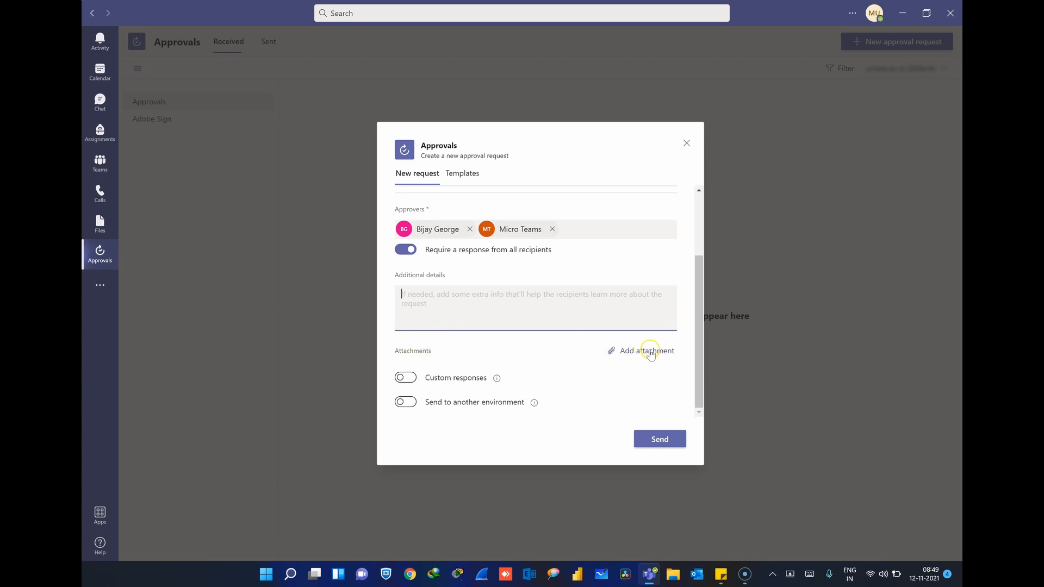
{"action": "scroll", "coordinate": [647, 355], "scroll_direction": "up", "scroll_amount": 2}
{"action": "scroll", "coordinate": [638, 356], "scroll_direction": "down", "scroll_amount": 2}
{"action": "left_click", "coordinate": [640, 352]}
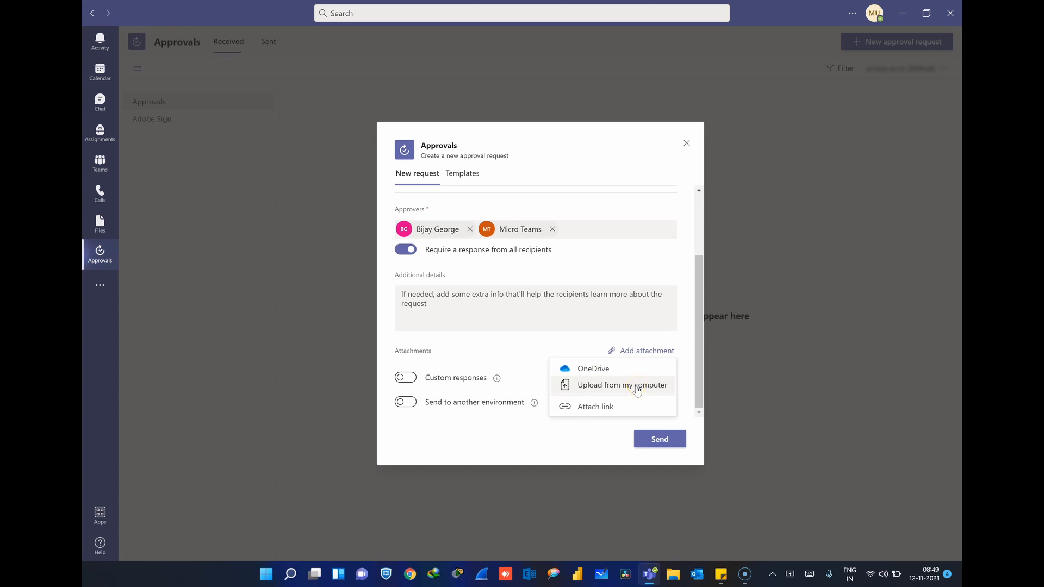
{"action": "left_click", "coordinate": [496, 353]}
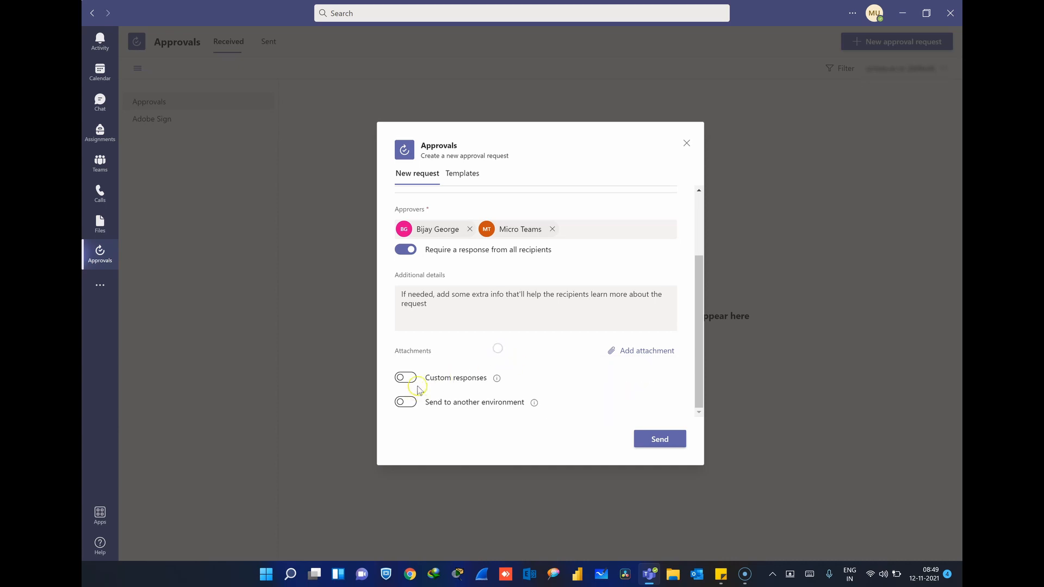
Step: Switch on custom responses and fill in two initial responses, Yes and No
{"action": "left_click", "coordinate": [408, 379]}
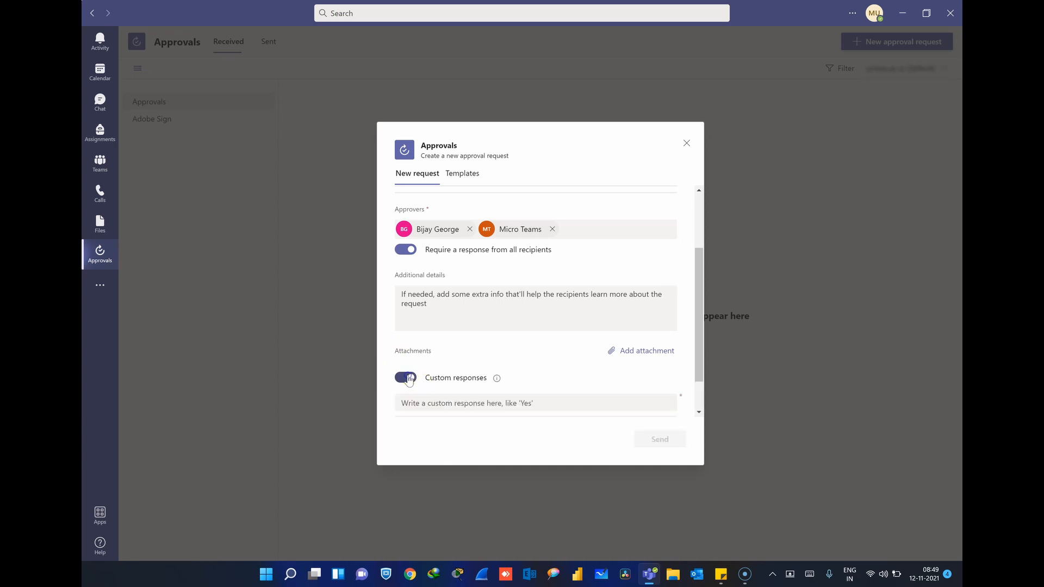
{"action": "left_click", "coordinate": [409, 379]}
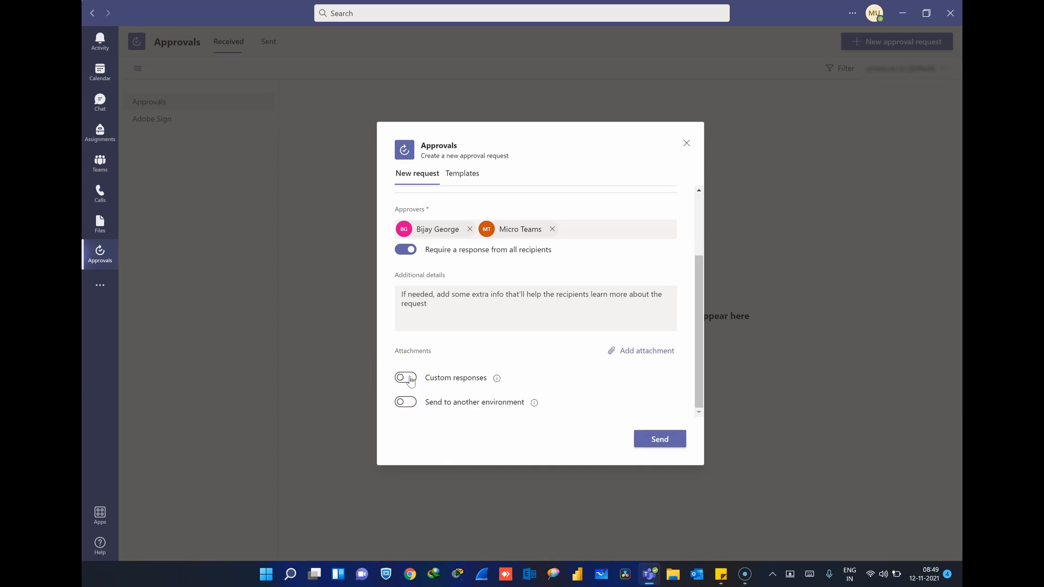
{"action": "left_click", "coordinate": [408, 379]}
{"action": "left_click", "coordinate": [434, 401]}
{"action": "left_click", "coordinate": [429, 359]}
{"action": "type", "text": "Yes"}
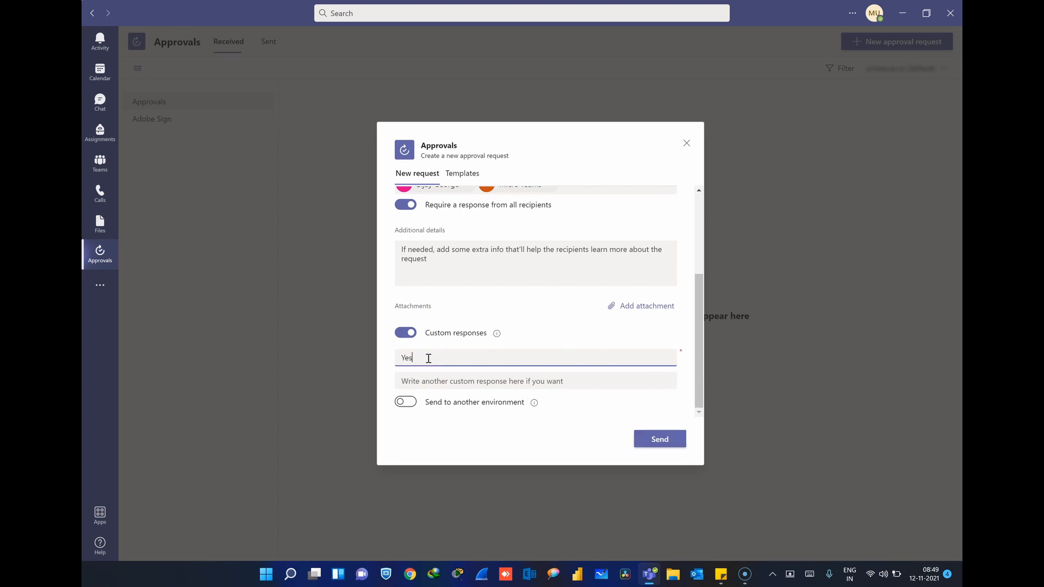
{"action": "left_click", "coordinate": [420, 380]}
{"action": "type", "text": "No"}
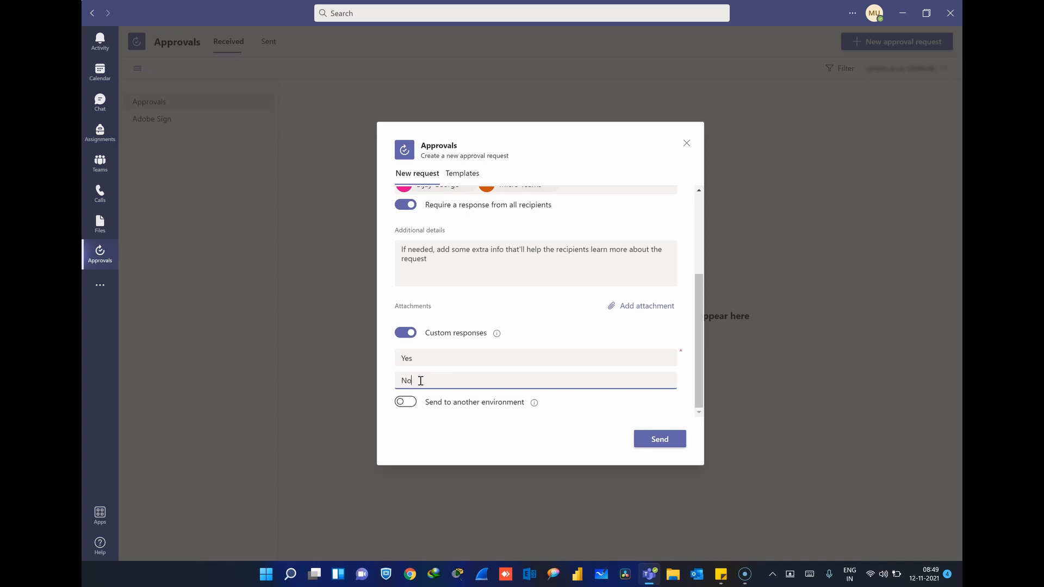
Step: Replace the responses with 'Approved' and 'Not Approved' and send the request
{"action": "left_click_drag", "start_coordinate": [414, 361], "coordinate": [391, 363]}
{"action": "type", "text": "Approved"}
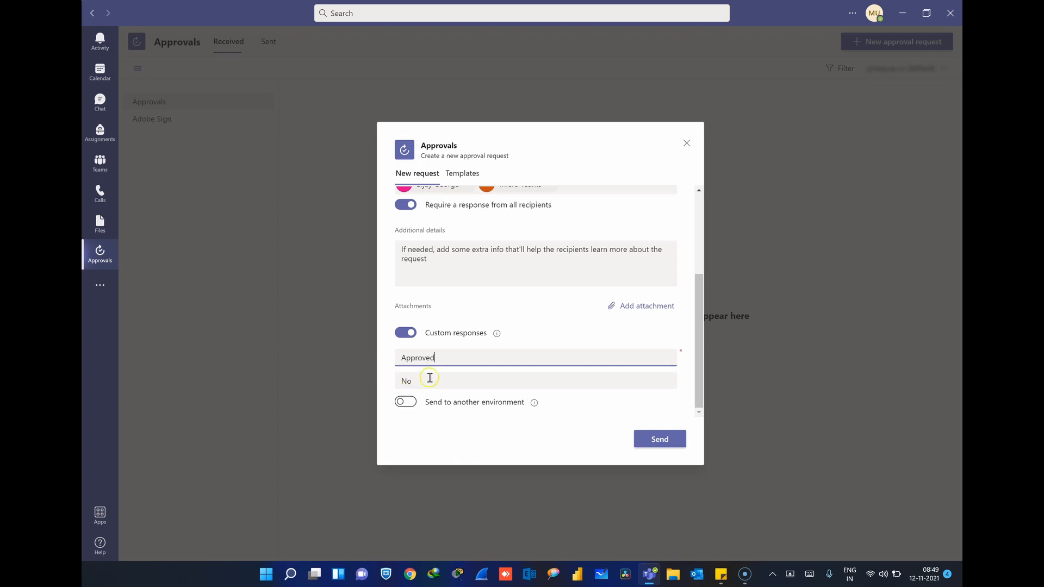
{"action": "left_click_drag", "start_coordinate": [429, 380], "coordinate": [354, 379]}
{"action": "type", "text": "Not A"}
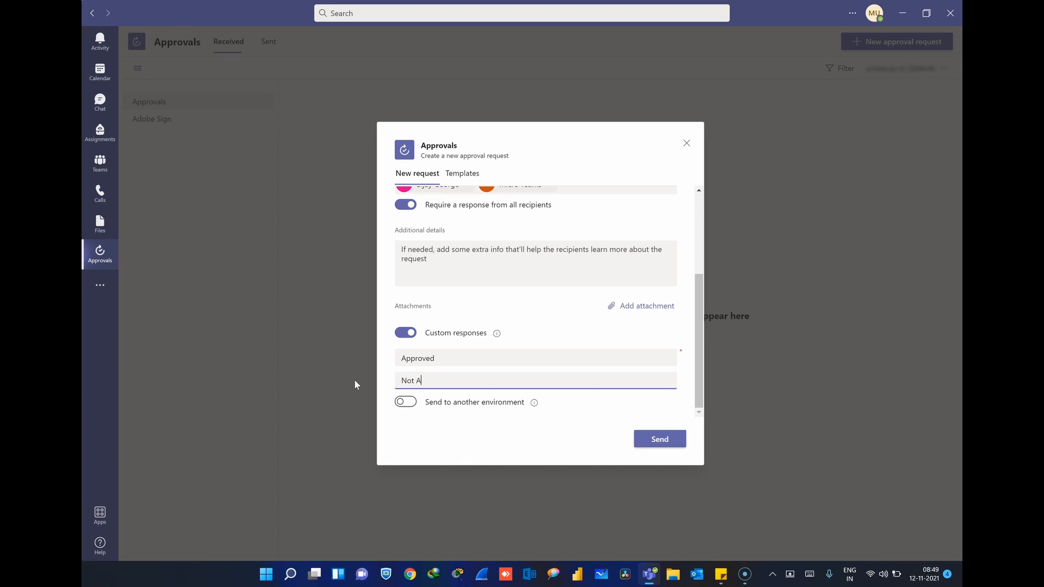
{"action": "type", "text": "pproved"}
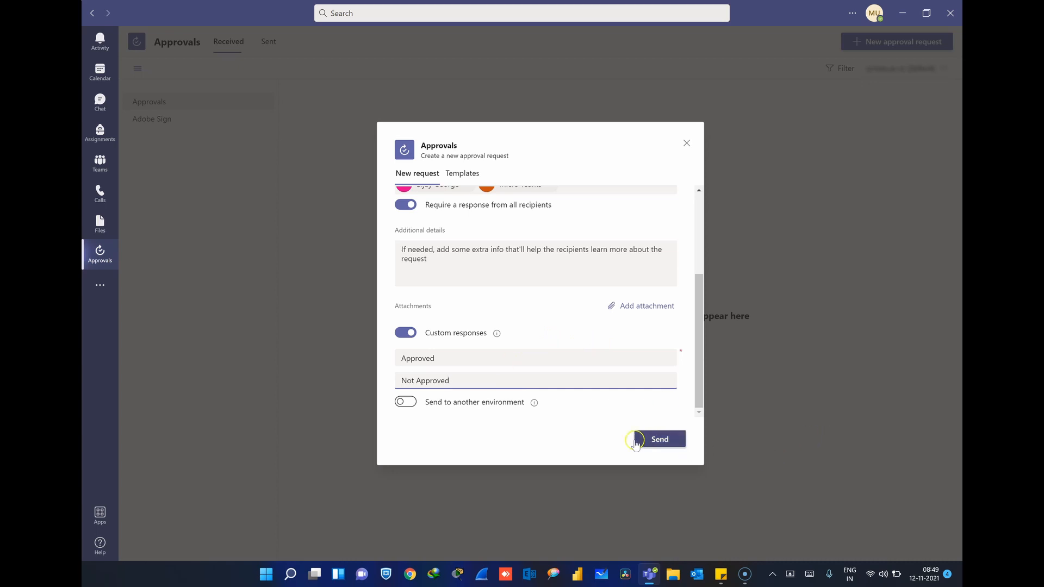
{"action": "left_click", "coordinate": [661, 442]}
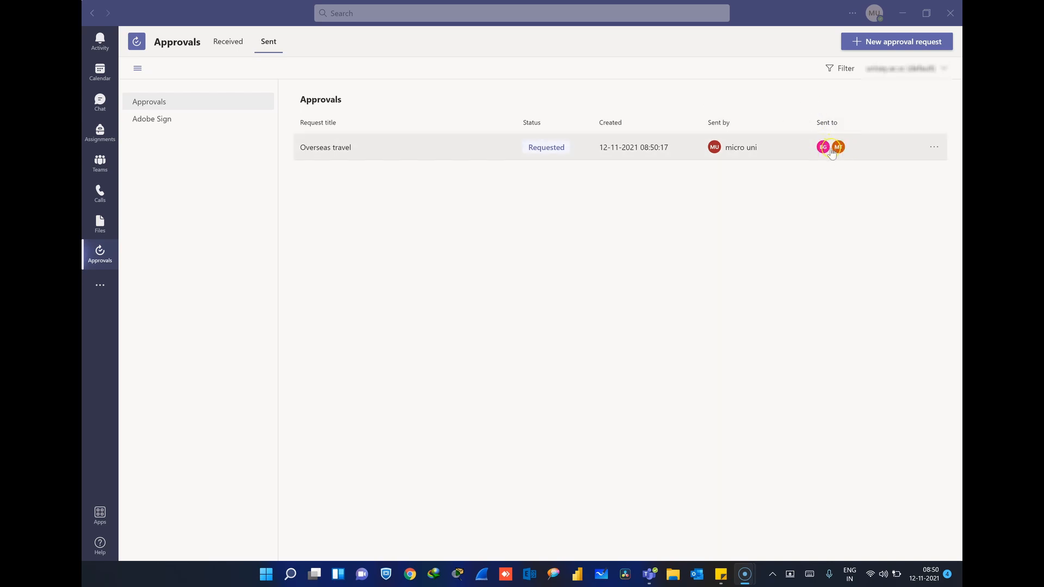
Step: As an approver, view the Received tab showing Overseas travel with status Requested
{"action": "left_click", "coordinate": [550, 152]}
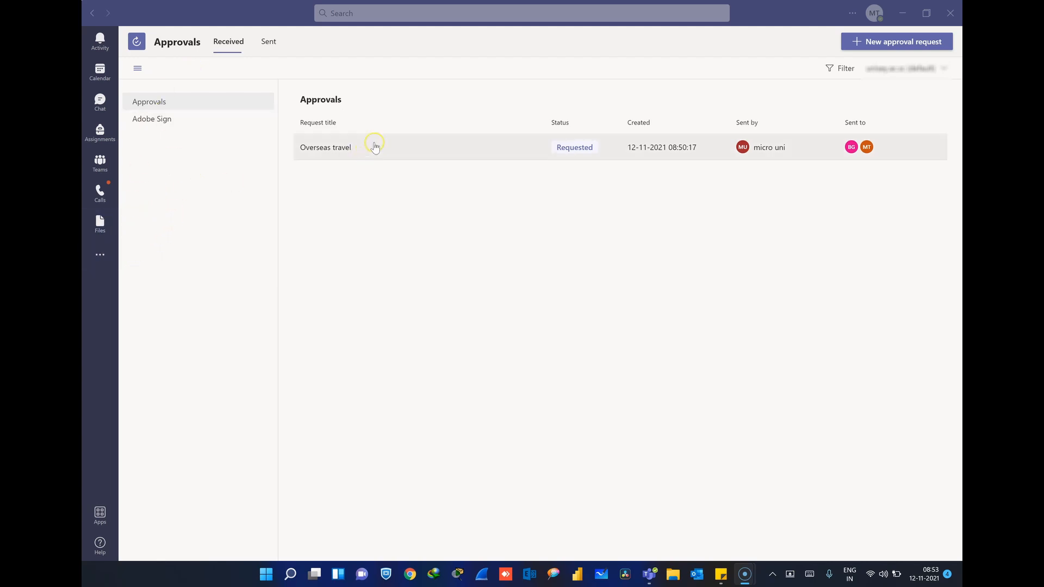
Step: Open the Overseas travel request, review its requester and pending approvers, and respond Approved
{"action": "left_click", "coordinate": [461, 154]}
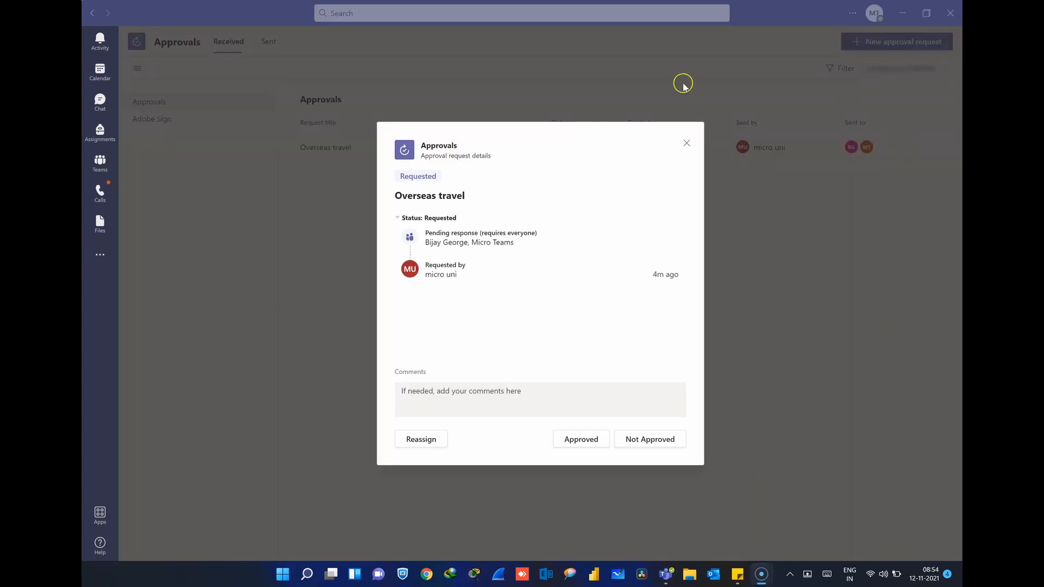
{"action": "left_click_drag", "start_coordinate": [457, 276], "coordinate": [425, 276]}
{"action": "left_click", "coordinate": [425, 276]}
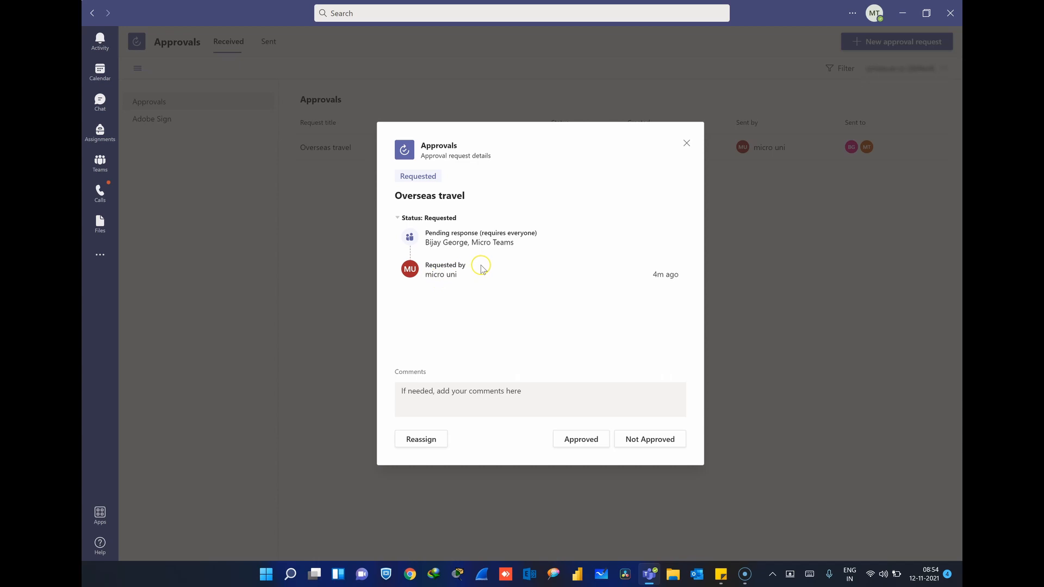
{"action": "left_click_drag", "start_coordinate": [520, 244], "coordinate": [426, 245]}
{"action": "left_click", "coordinate": [425, 246]}
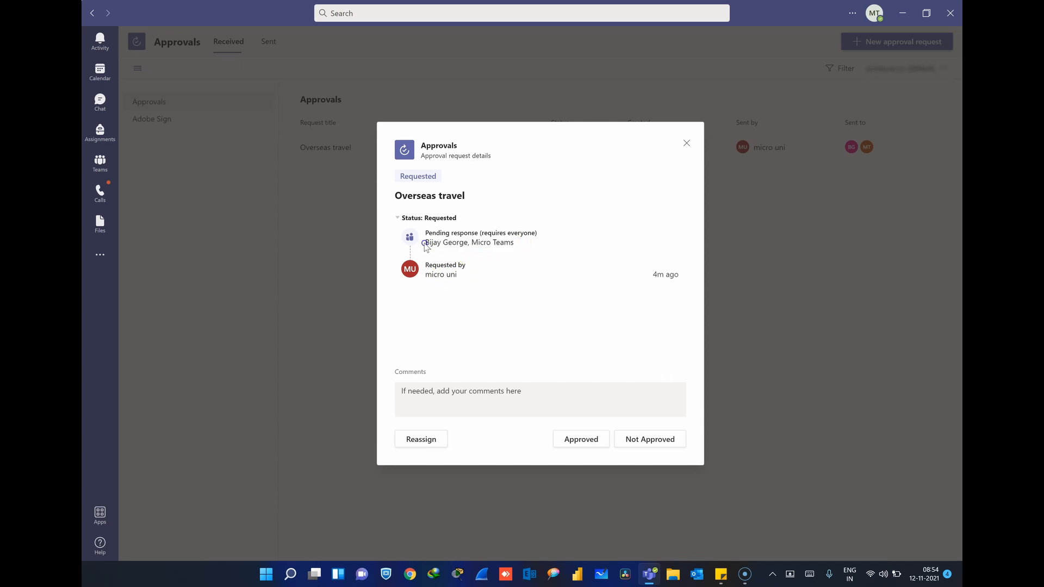
{"action": "left_click", "coordinate": [649, 443]}
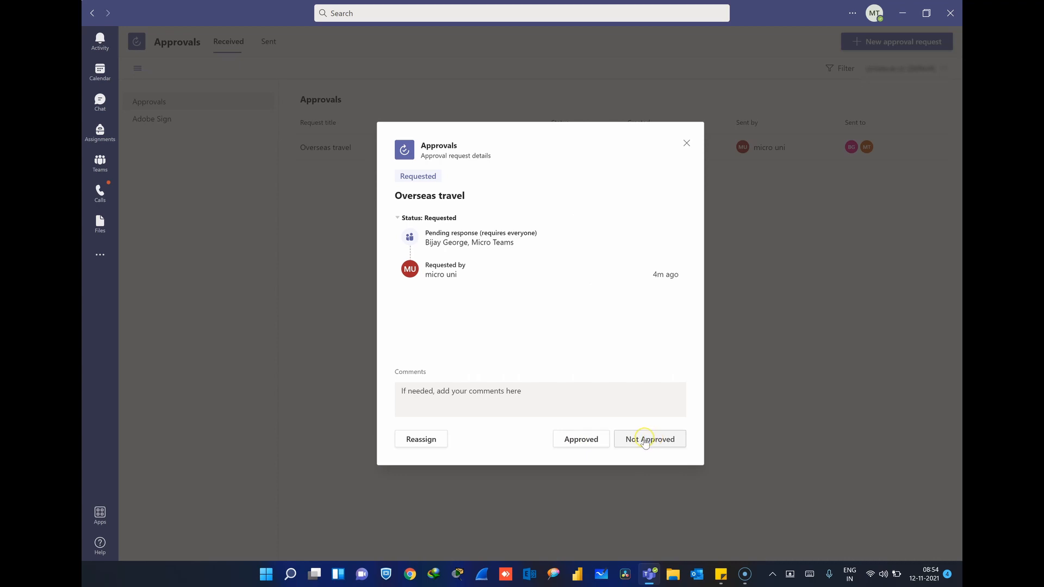
{"action": "left_click", "coordinate": [582, 441]}
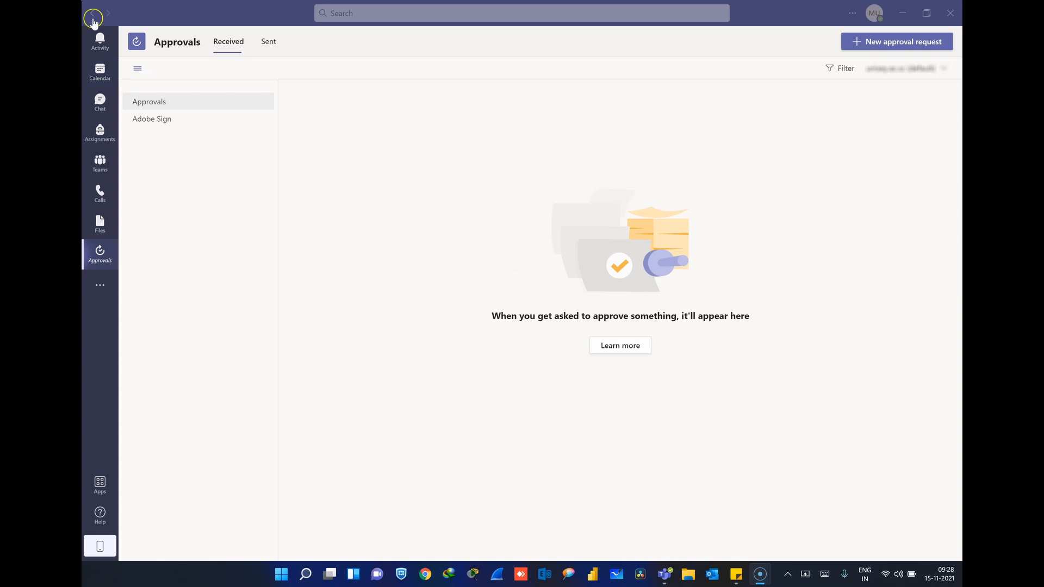
Step: Check the approval response in Activity, then view the Sent tab showing Overseas travel as Approved
{"action": "left_click", "coordinate": [100, 52]}
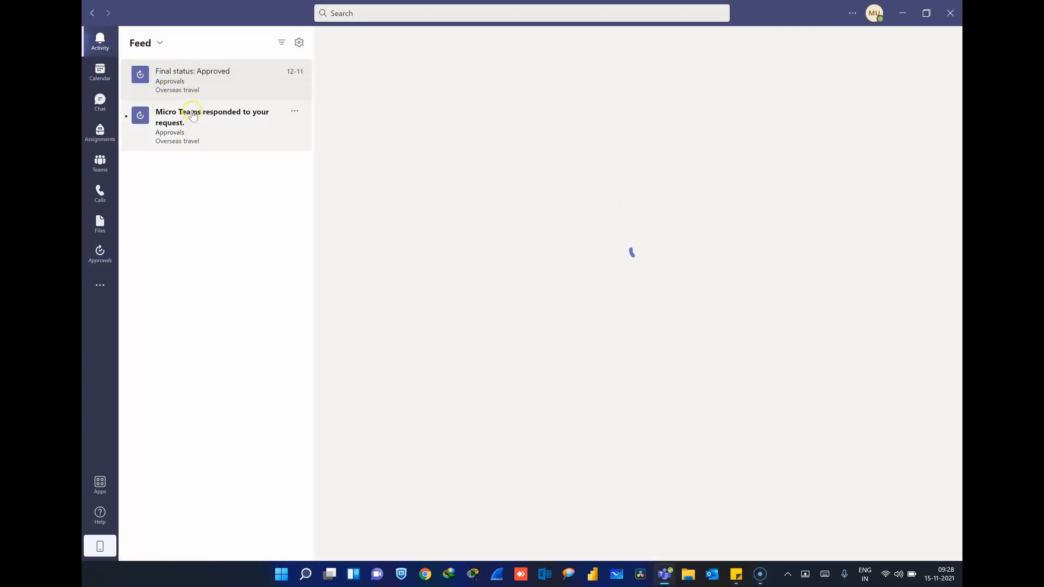
{"action": "left_click", "coordinate": [174, 115]}
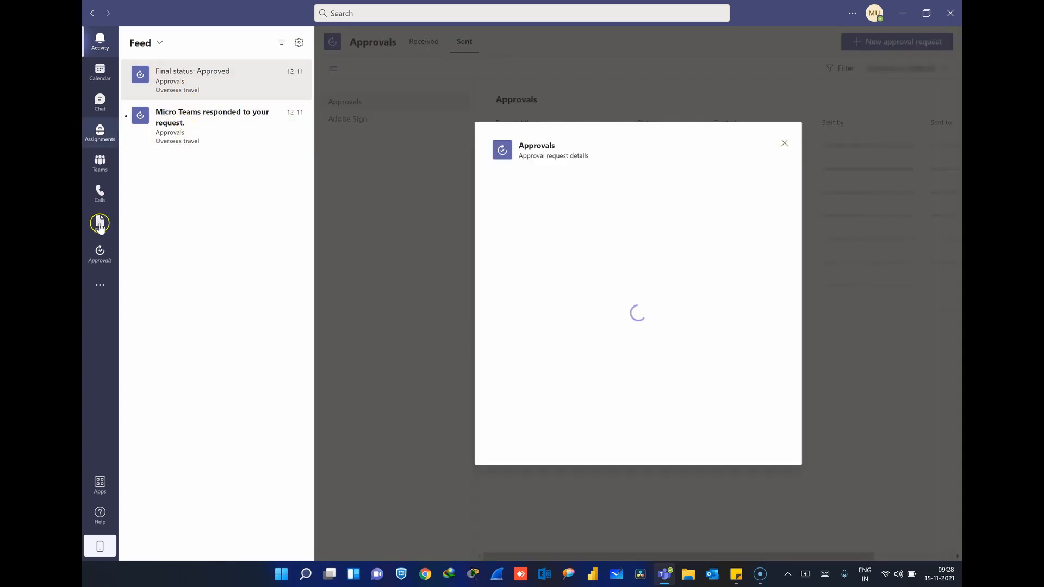
{"action": "left_click", "coordinate": [101, 253]}
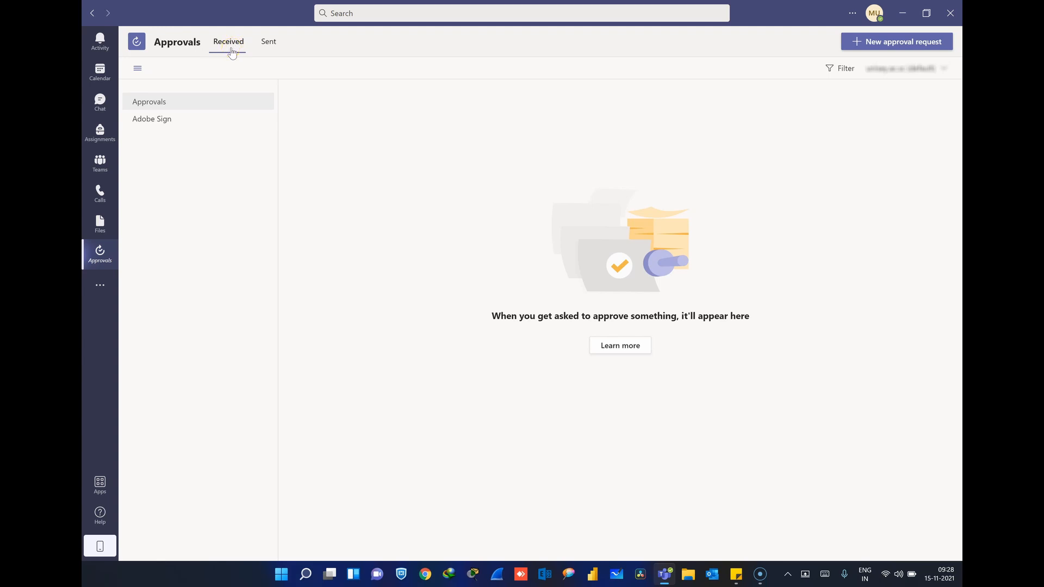
{"action": "left_click", "coordinate": [270, 49]}
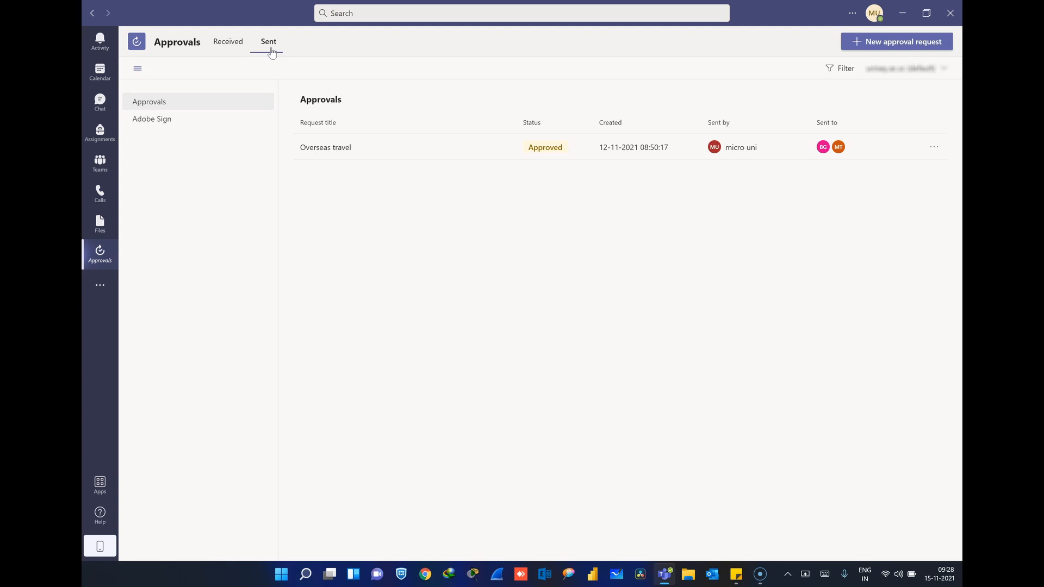
{"action": "left_click", "coordinate": [269, 51]}
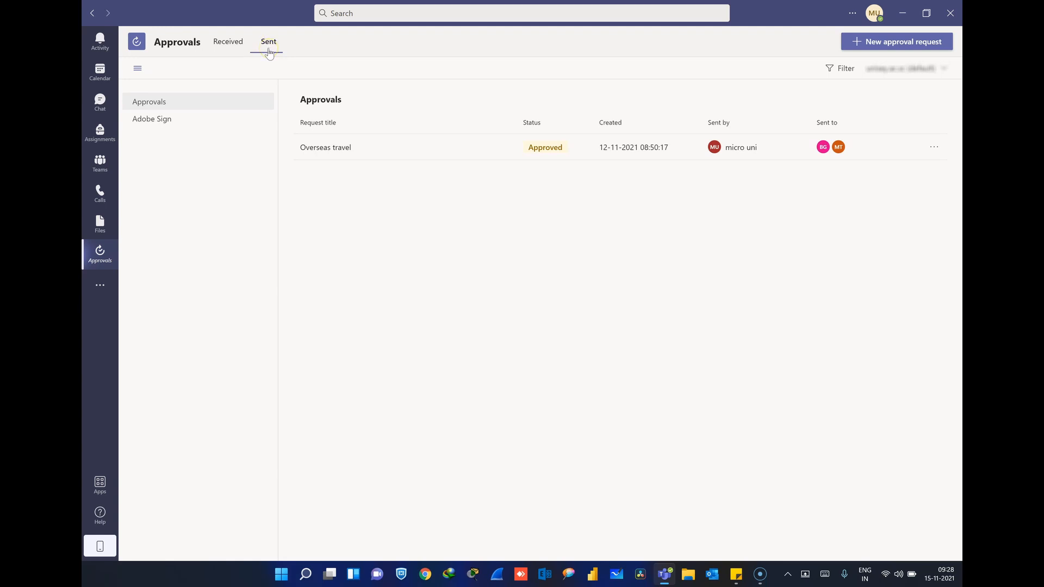